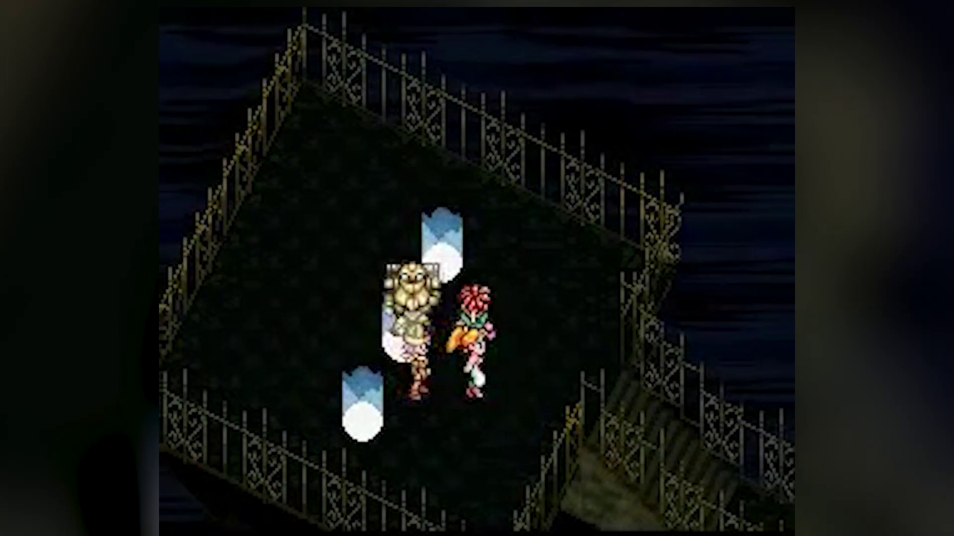
Preview Crono's Walk, Run and Idle states in the AnimationTree Locomotion graph.
key(Down)
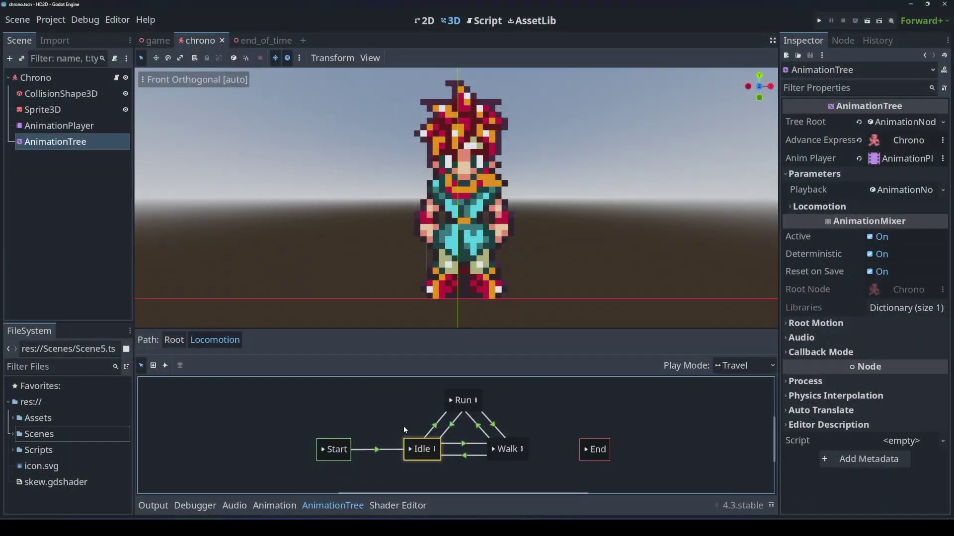
click(493, 450)
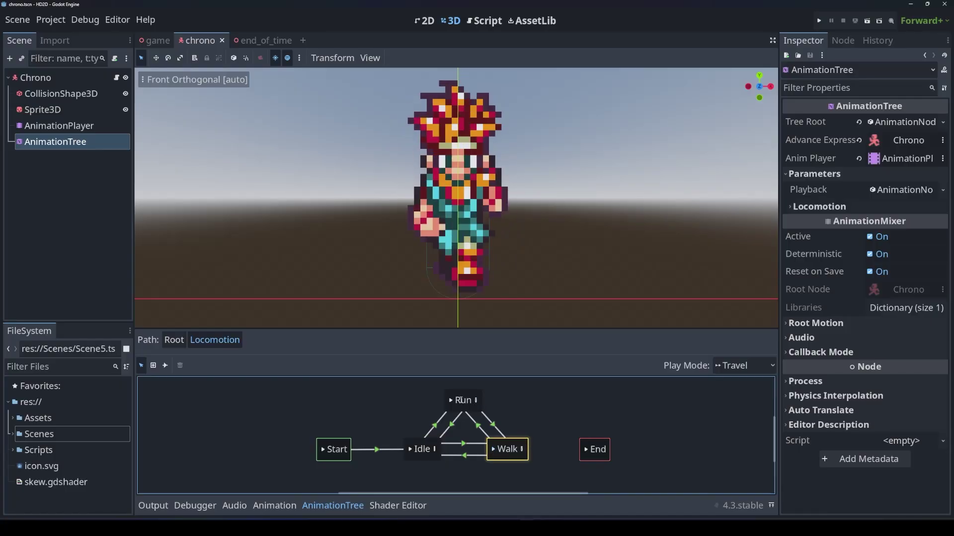
click(452, 401)
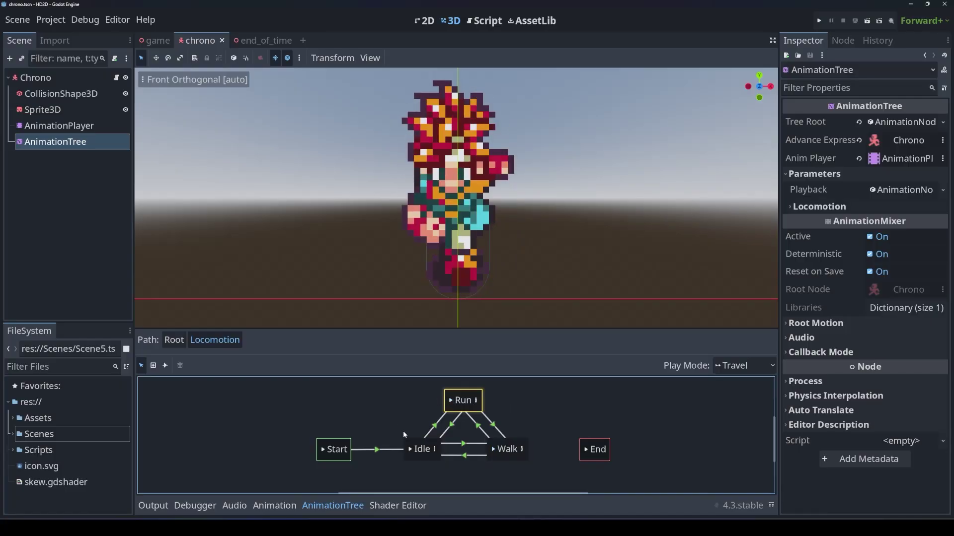
click(412, 450)
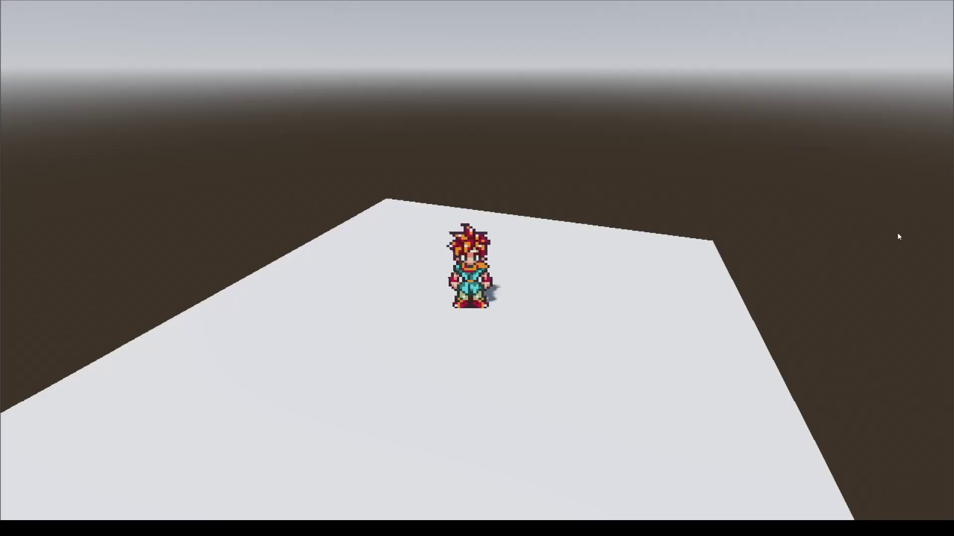
Walk Crono forward, right and left across the grey plane to check his facing.
key(w)
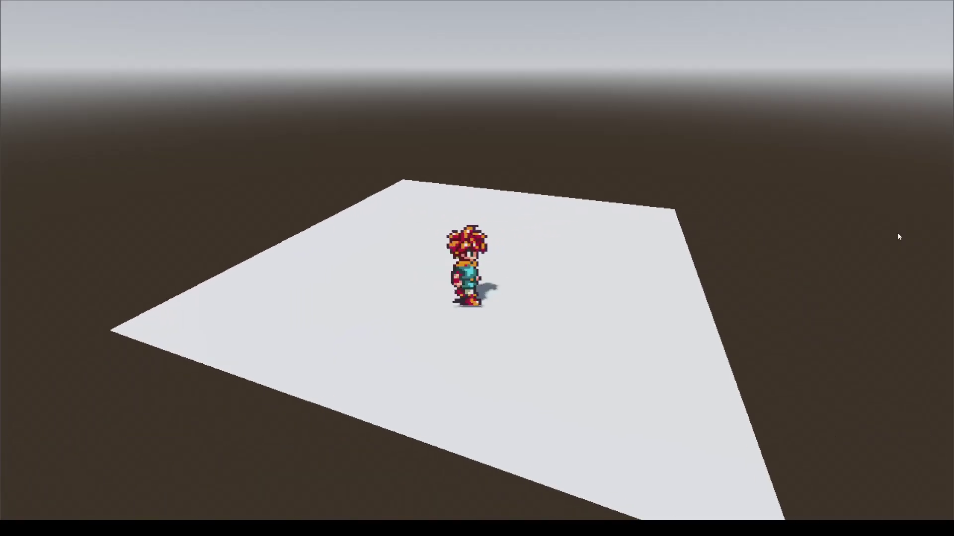
key(d)
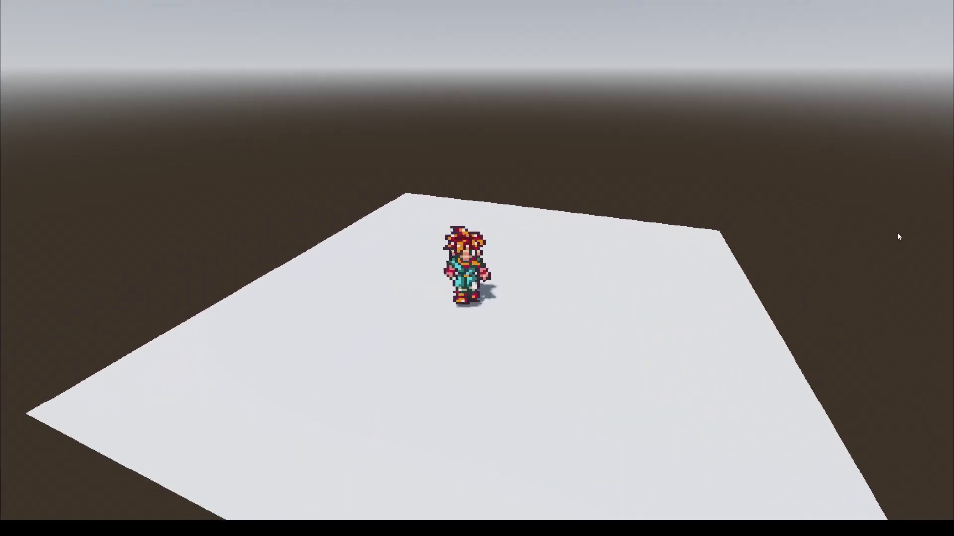
key(a)
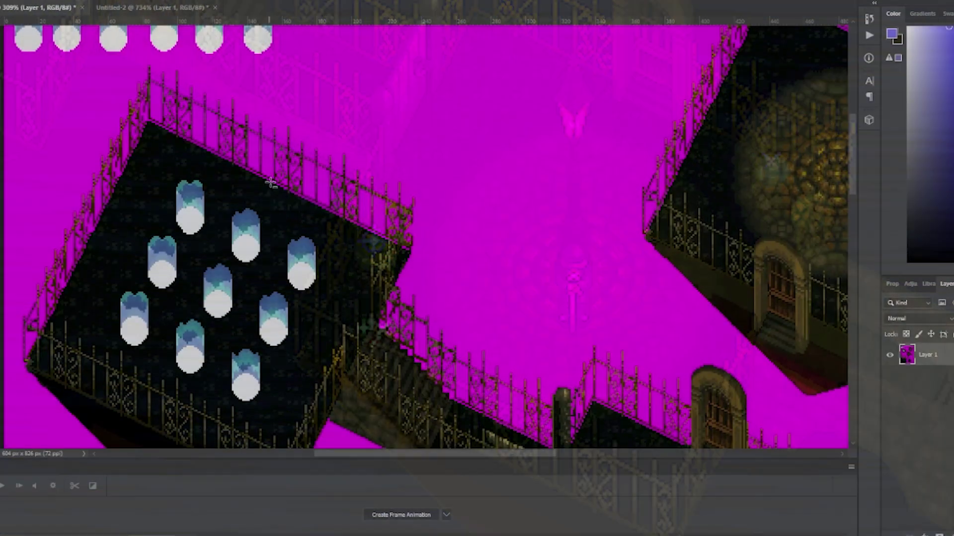
alt+scroll(271, 184, up, 5)
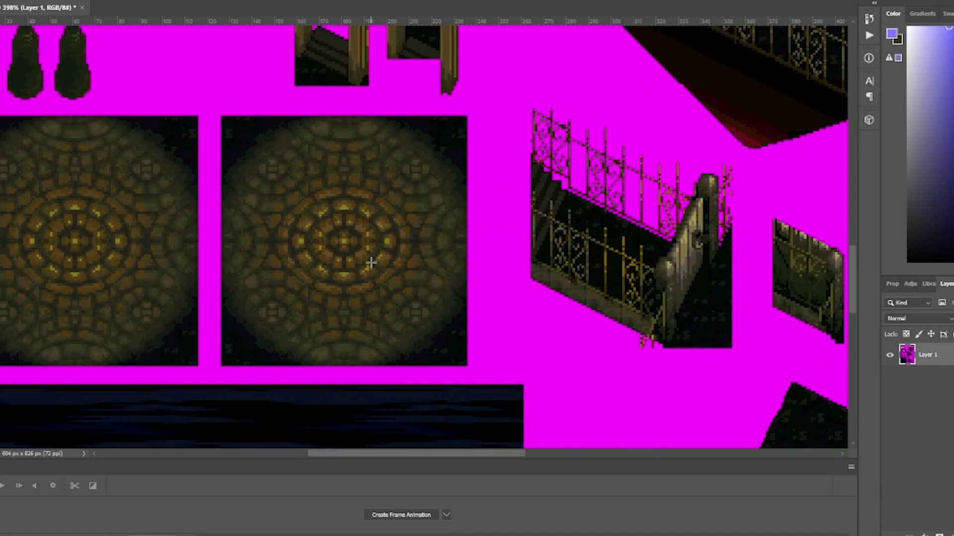
drag(427, 453, 381, 452)
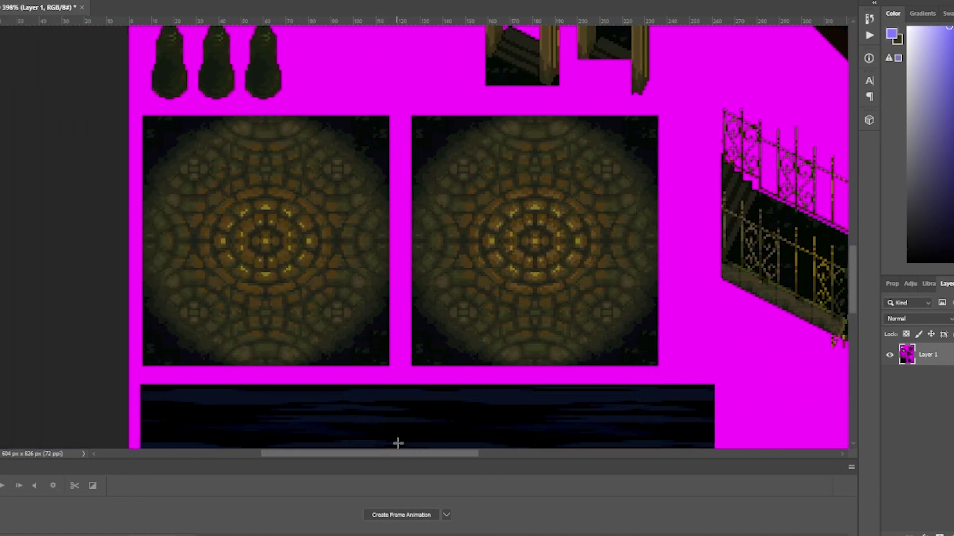
scroll(416, 305, up, 1)
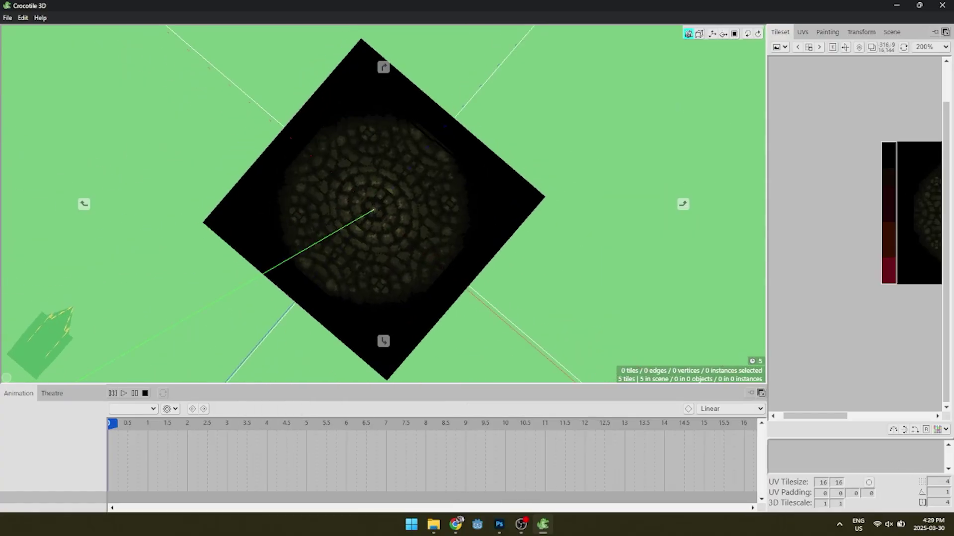
Tilt, orbit and zoom the view to look down on the platform.
right_drag(432, 291, 433, 259)
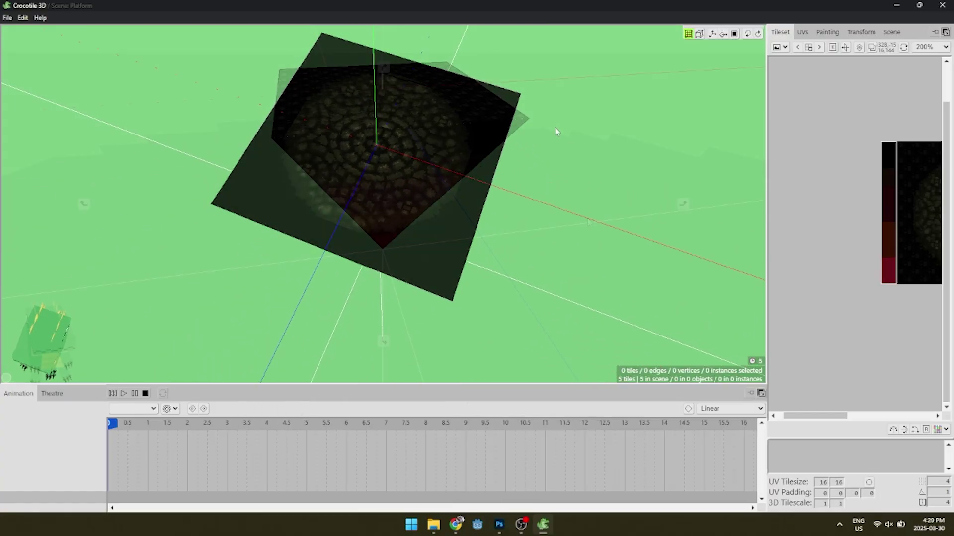
right_drag(556, 213, 590, 207)
scroll(590, 206, down, 3)
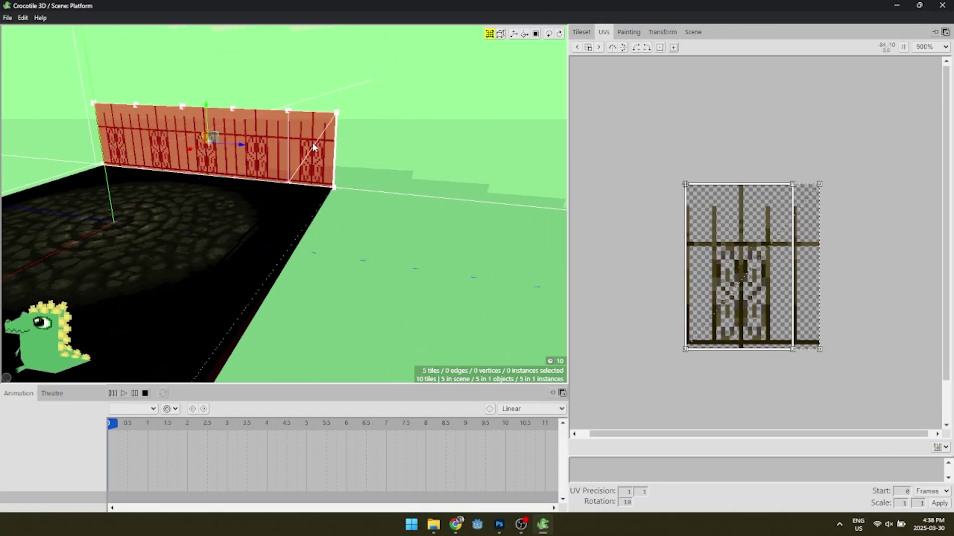
Bring up the fence tile's actions and orbit to inspect the fenced platform.
right_click(314, 146)
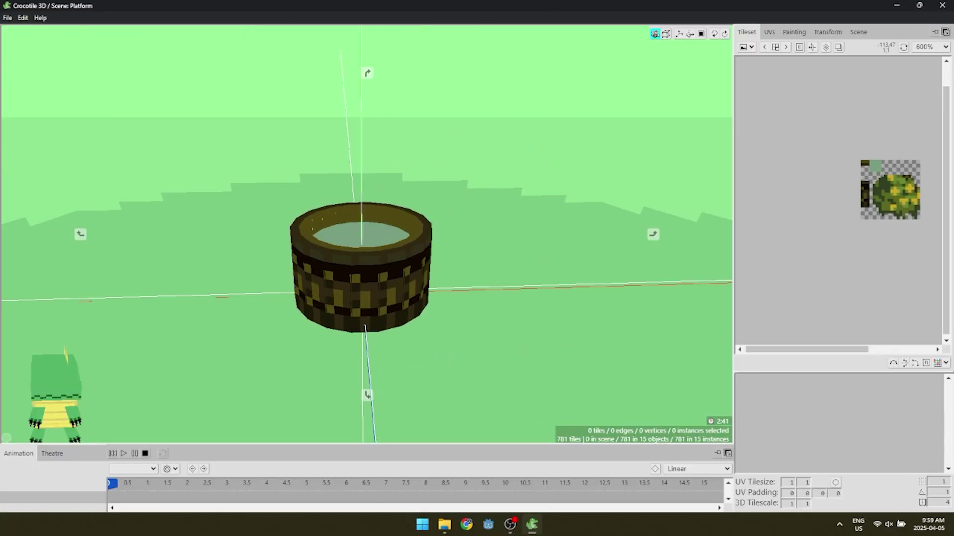
right_drag(547, 313, 477, 343)
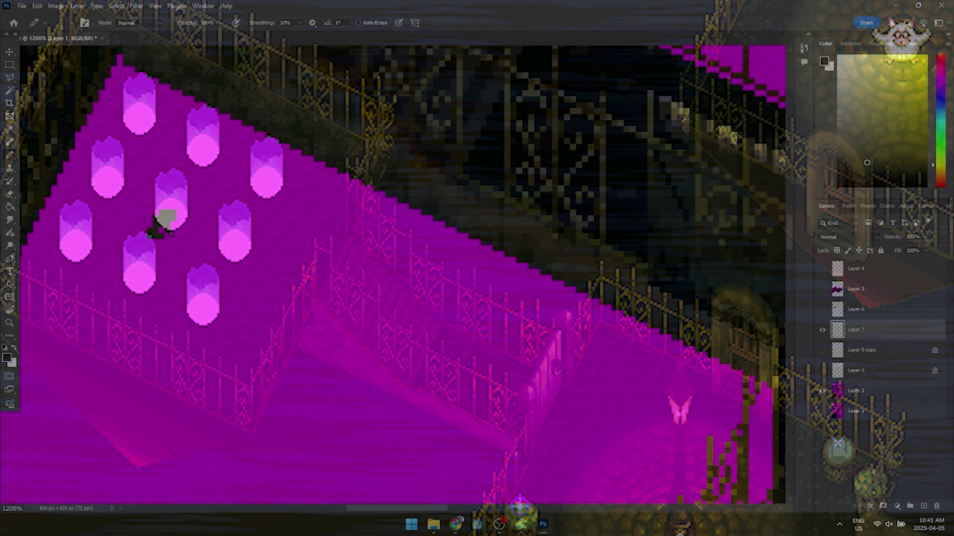
Sample a dark colour from the artwork and paint a solid brown square area.
alt+scroll(160, 223, up, 3)
right_click(170, 230)
key(Escape)
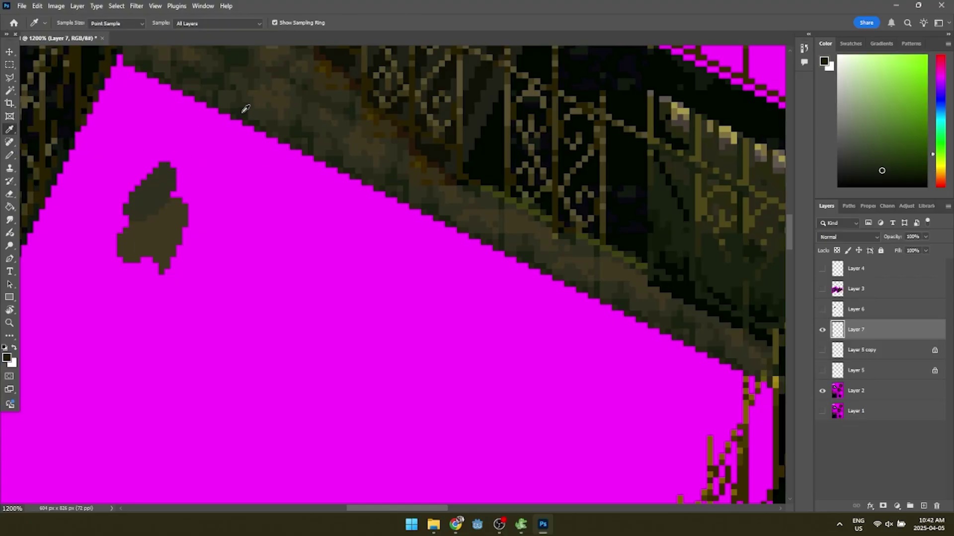
click(245, 109)
key(b)
key(b)
mouse_move(219, 271)
mouse_down()
mouse_move(298, 318)
mouse_move(298, 350)
mouse_up()
alt+click(257, 302)
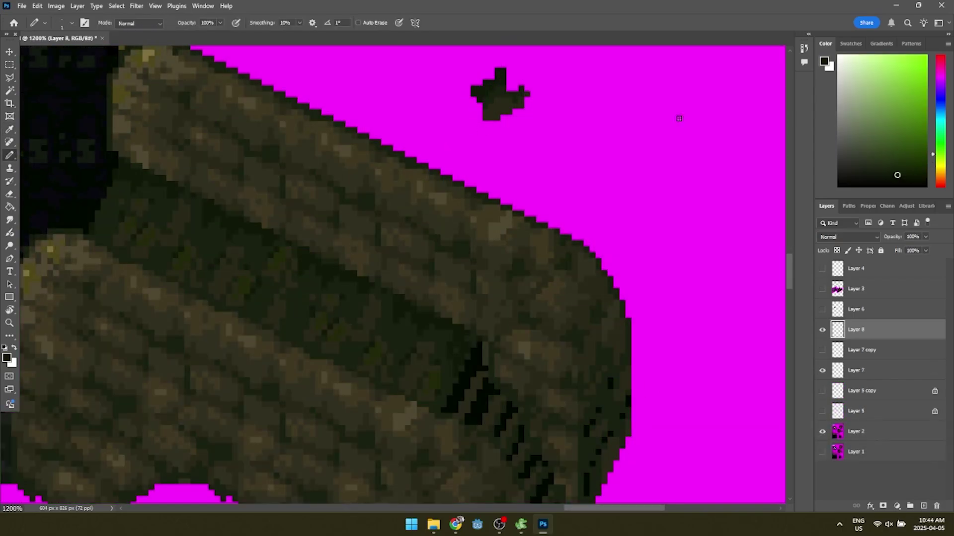
Fill a 16×16 pixel selection with the dark colour, deselect, and resample it.
drag(632, 202, 648, 216)
key(alt+BackSpace)
key(ctrl+d)
key(i)
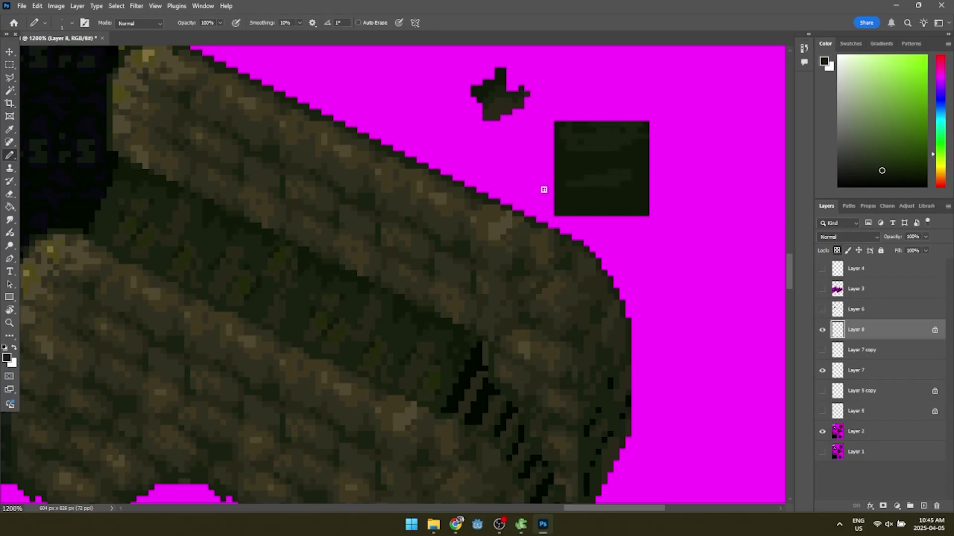
key(b)
alt+click(579, 163)
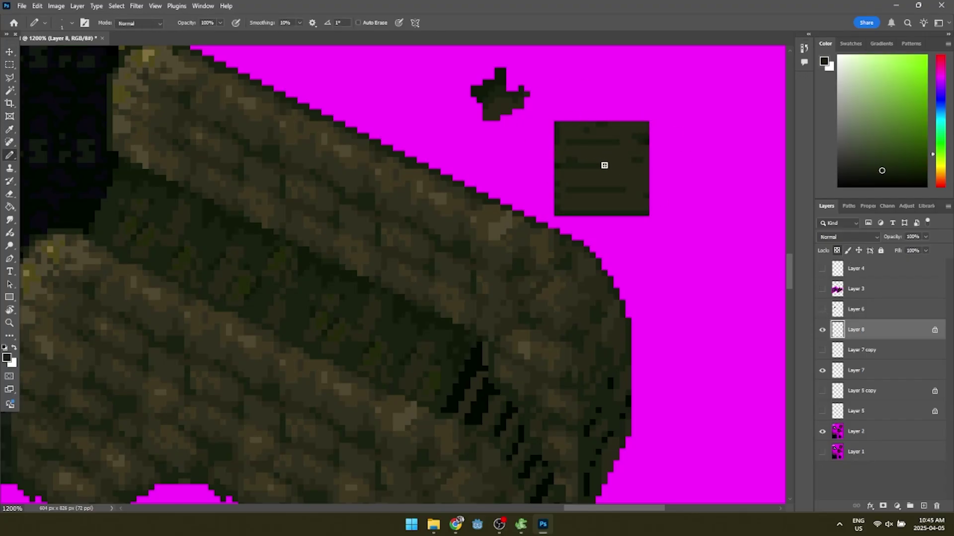
scroll(389, 205, down, 3)
scroll(389, 204, up, 1)
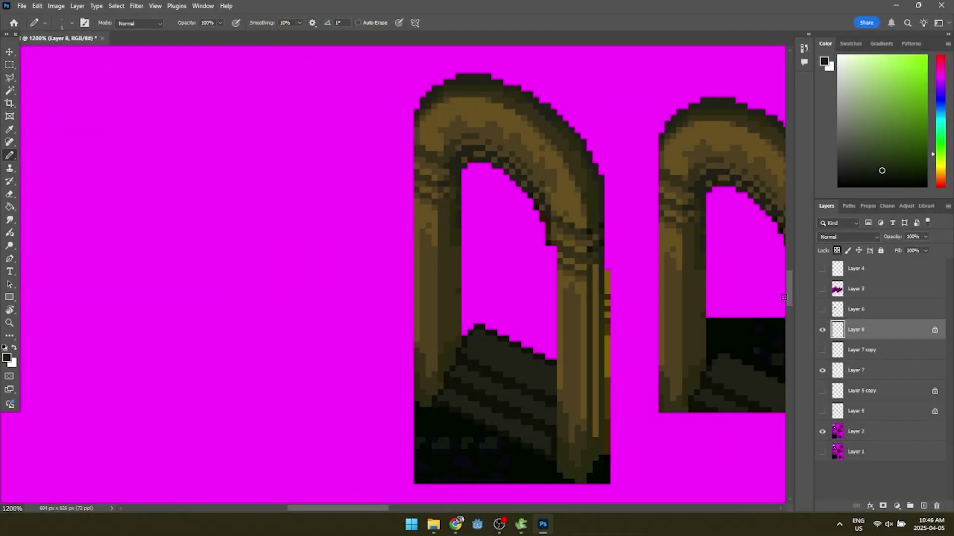
scroll(791, 349, down, 10)
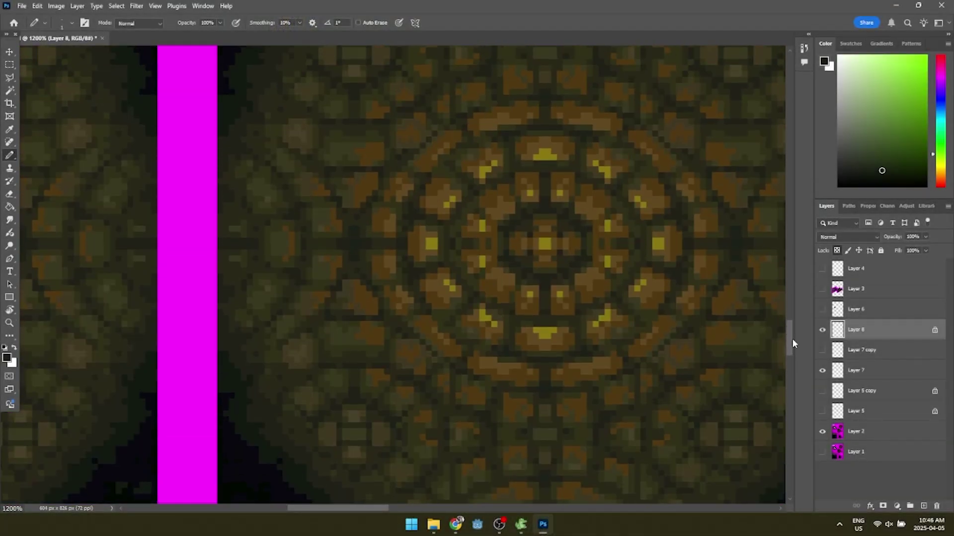
drag(791, 344, 793, 296)
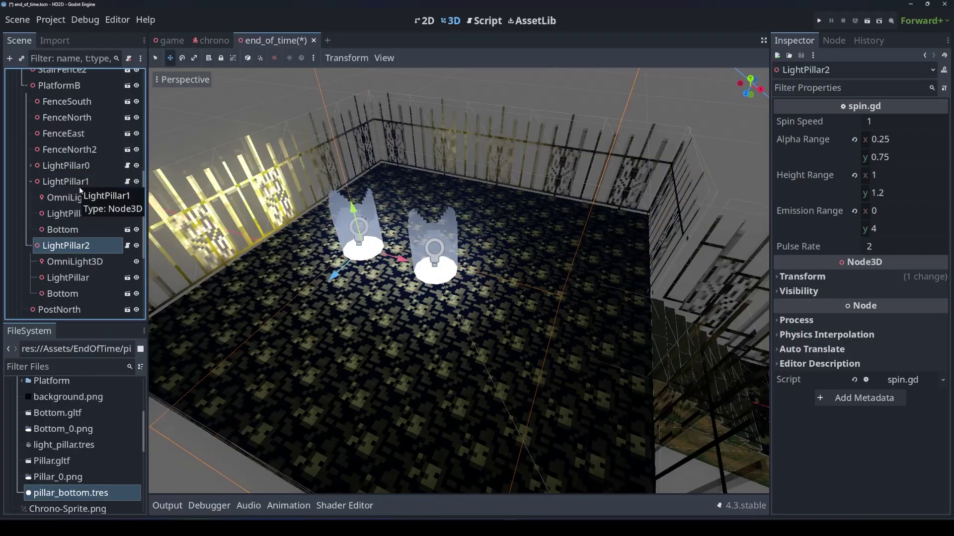
Launch the project to view the fenced plaza, light pillars and lamppost in game.
click(819, 20)
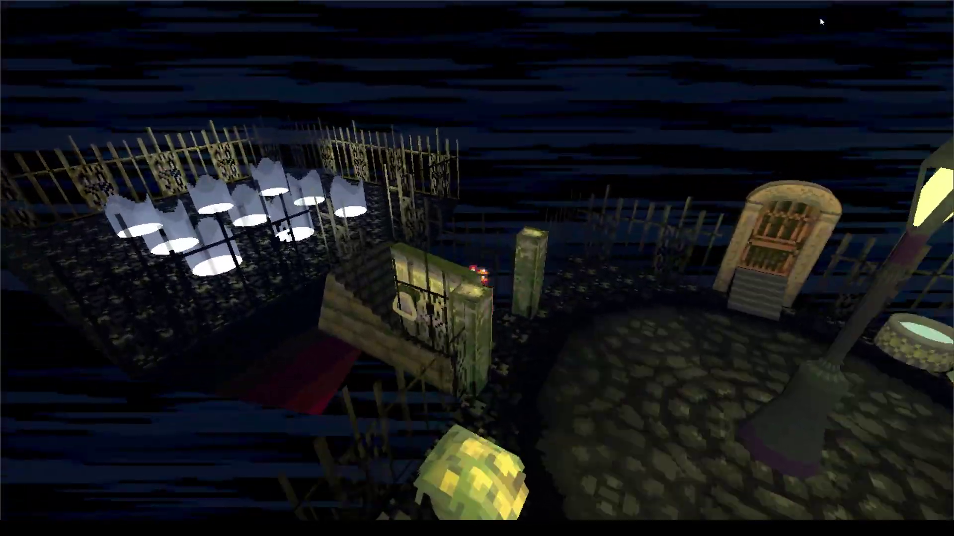